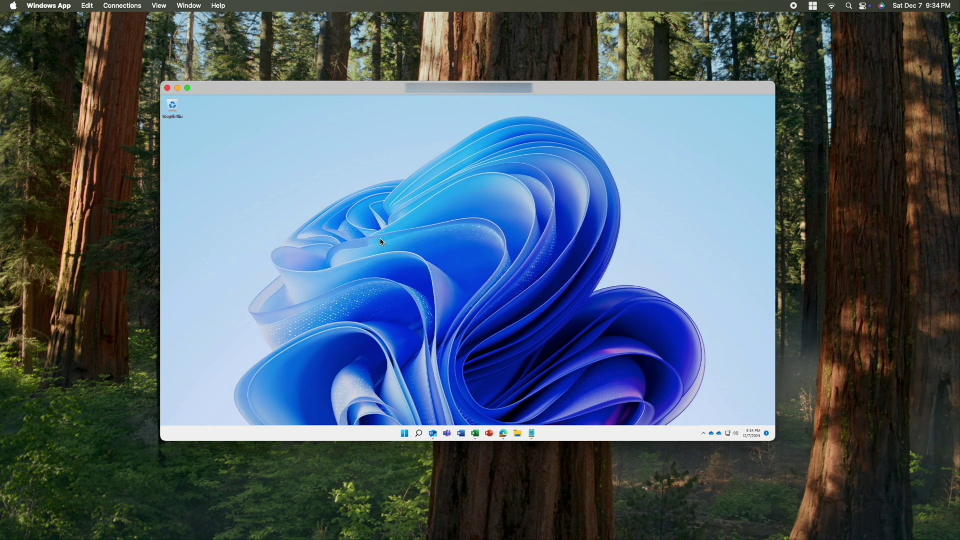
Step: Enter Full Screen for the Cloud PC desktop, then quit Windows App from its app menu
left_click(192, 7)
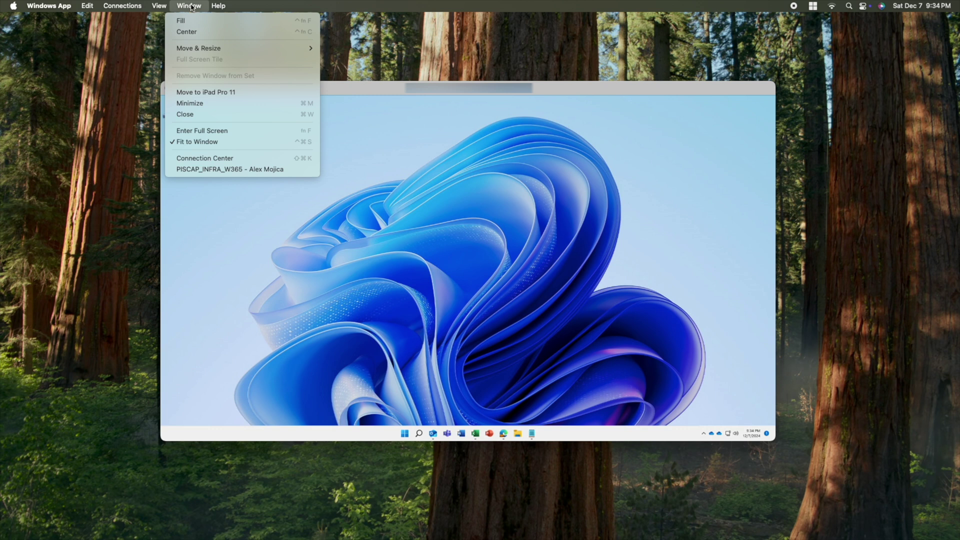
left_click(209, 132)
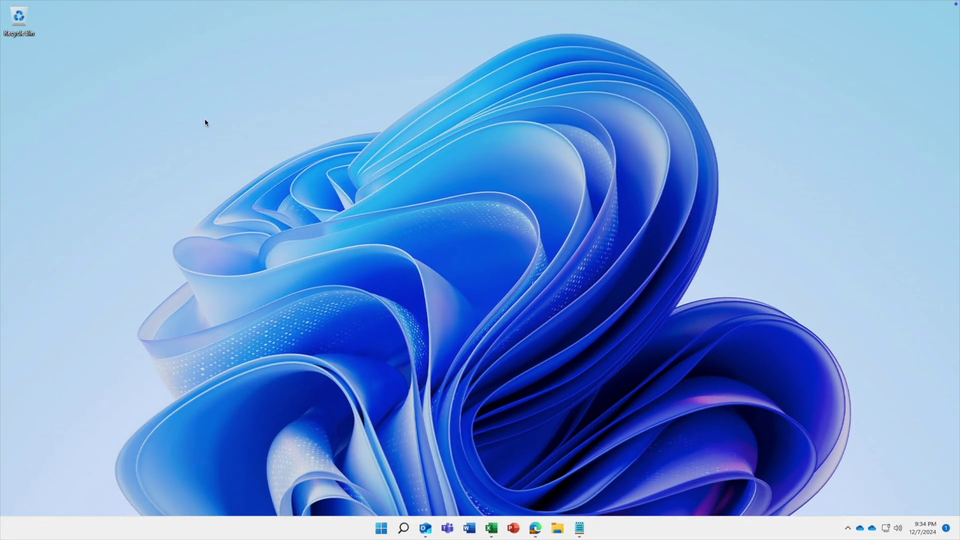
left_click(49, 4)
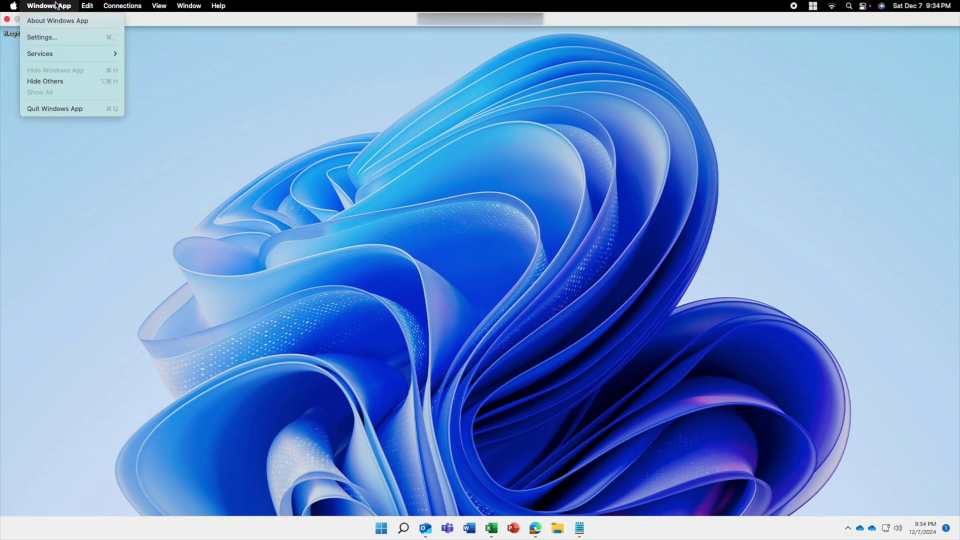
left_click(96, 108)
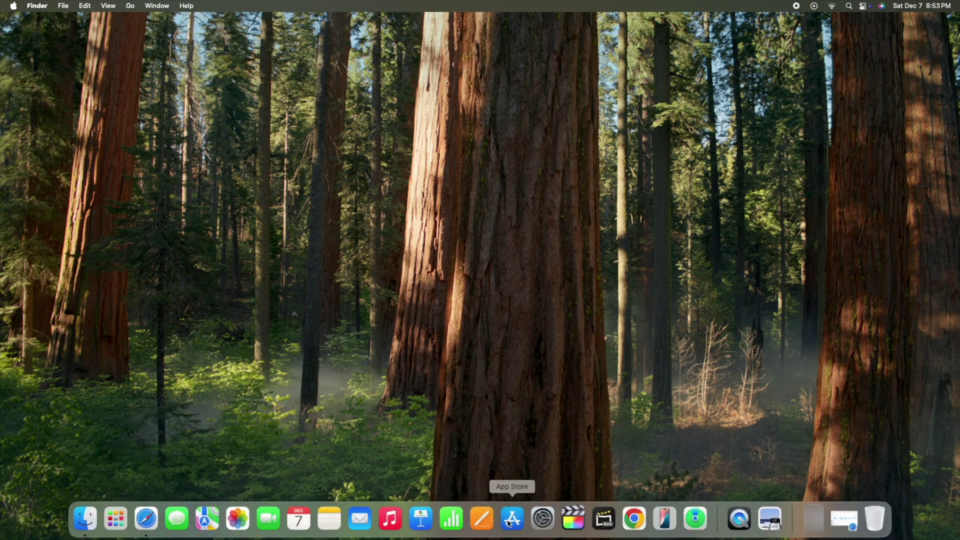
Step: Search the App Store for "windows app", open the Windows App page and start its download
left_click(511, 517)
left_click(252, 79)
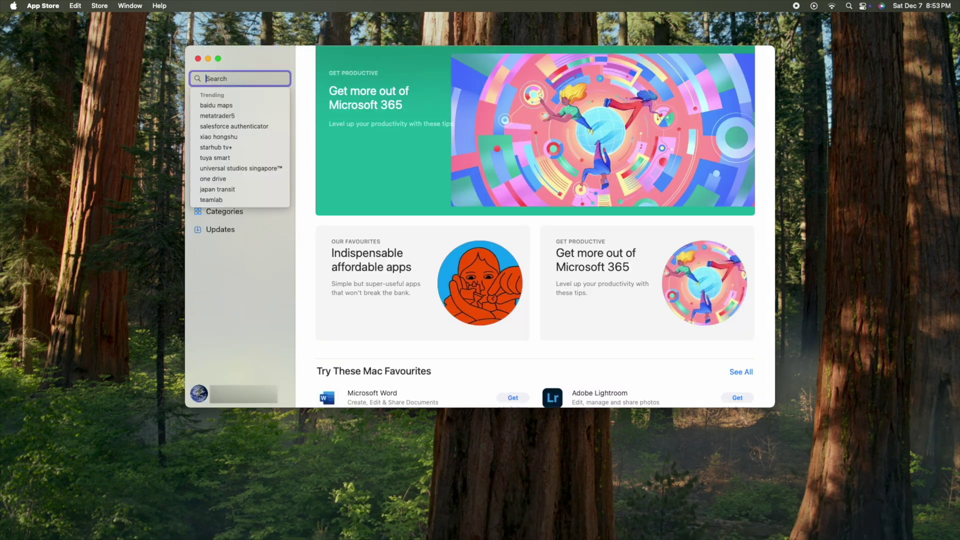
type("windows app")
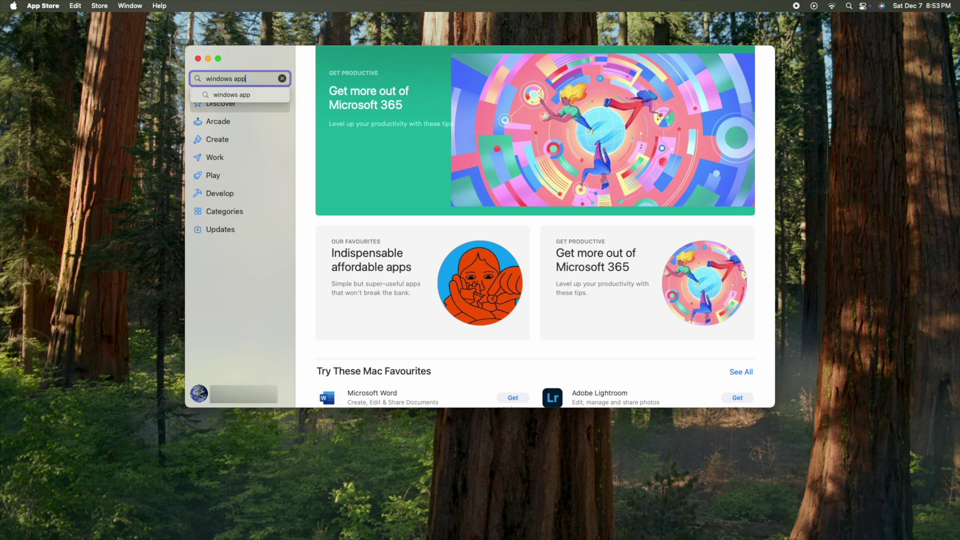
key("Return")
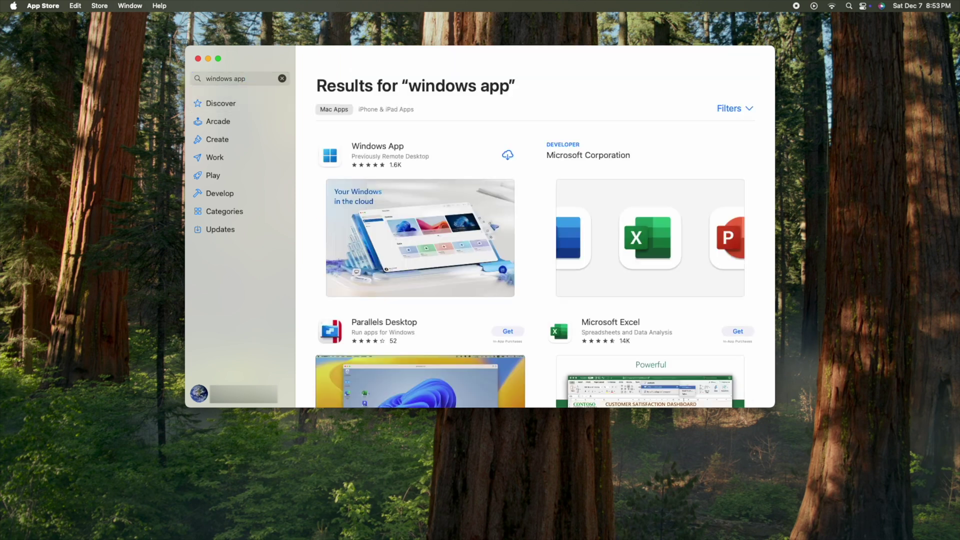
left_click(366, 147)
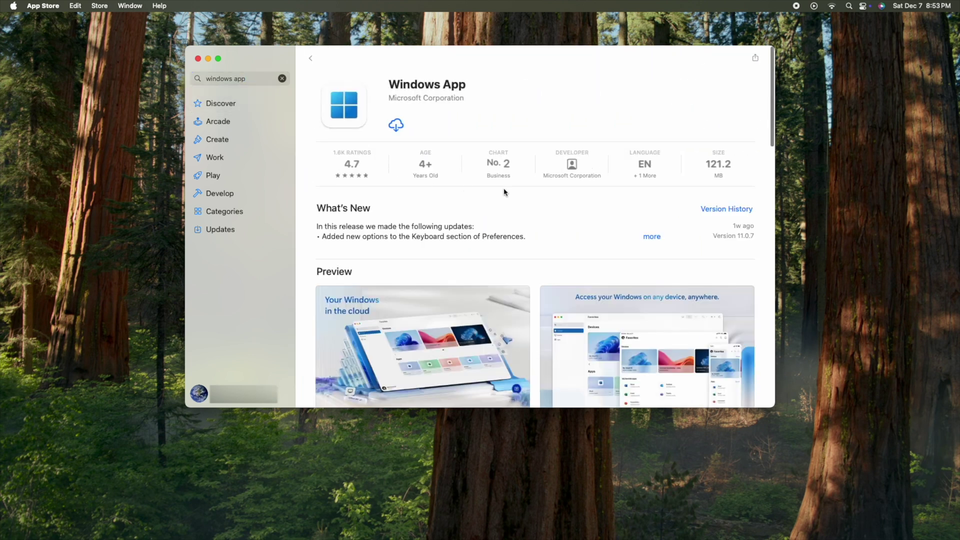
left_click(396, 125)
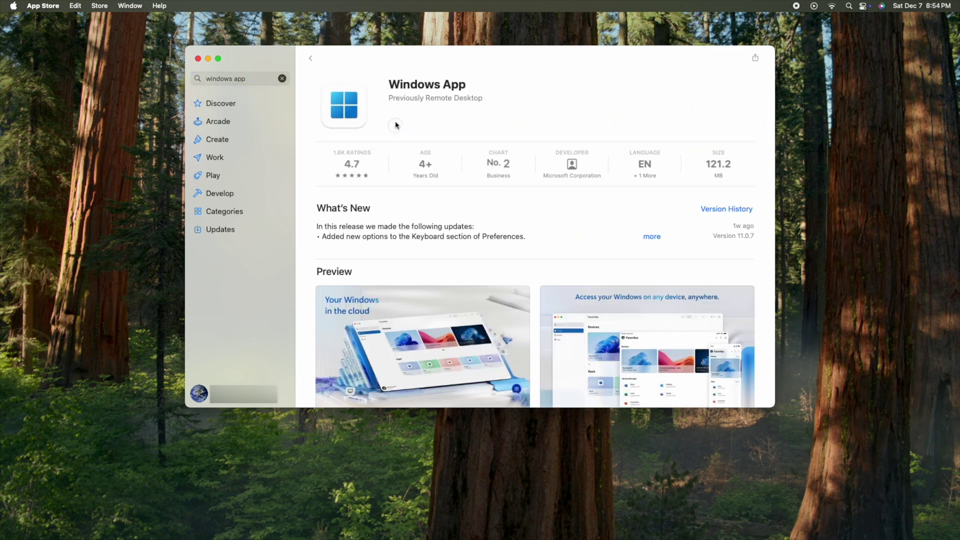
left_click(422, 129)
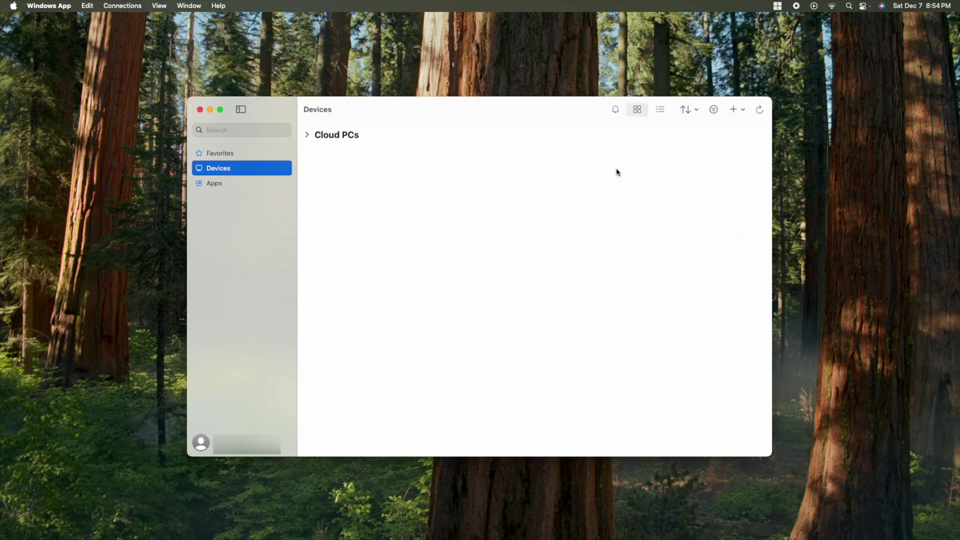
left_click(741, 114)
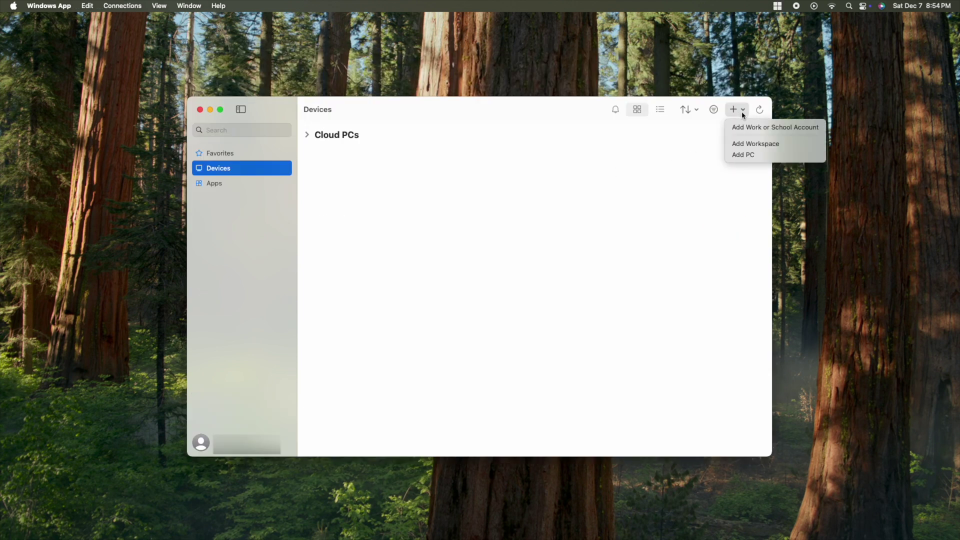
left_click(748, 147)
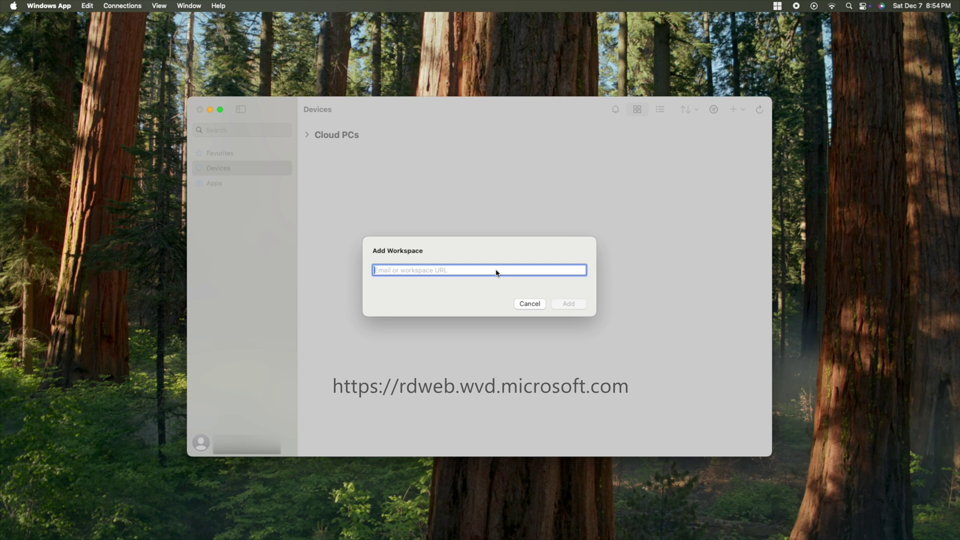
type("https://rdweb.wvd.microsoft.com")
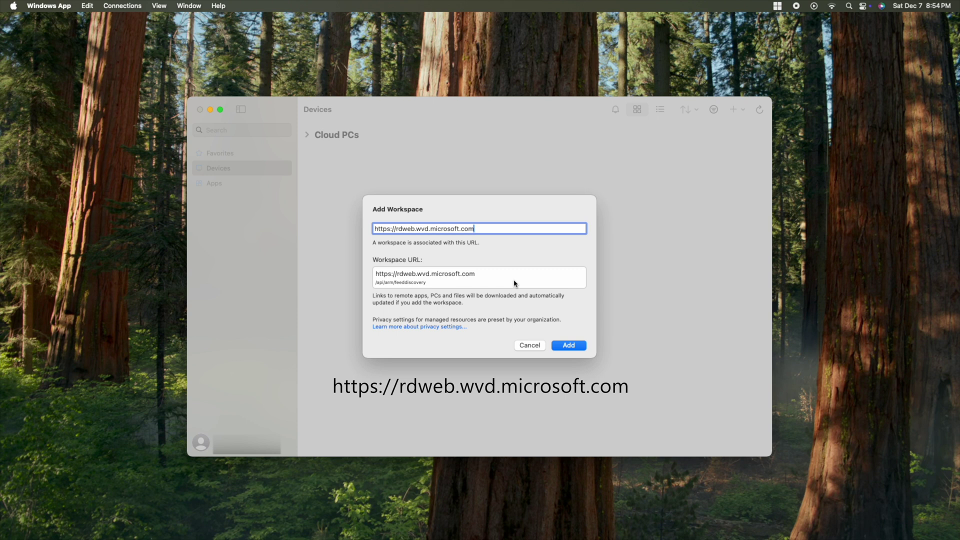
left_click(568, 346)
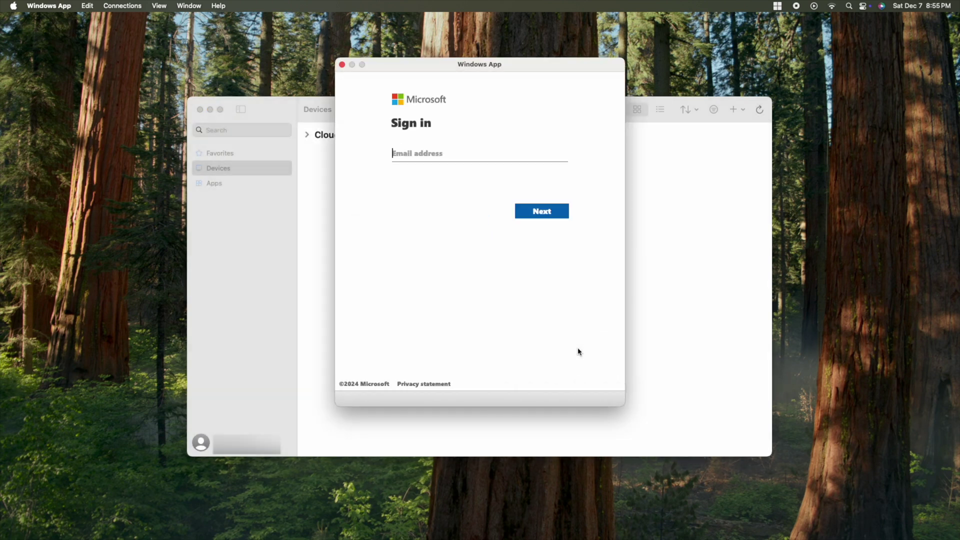
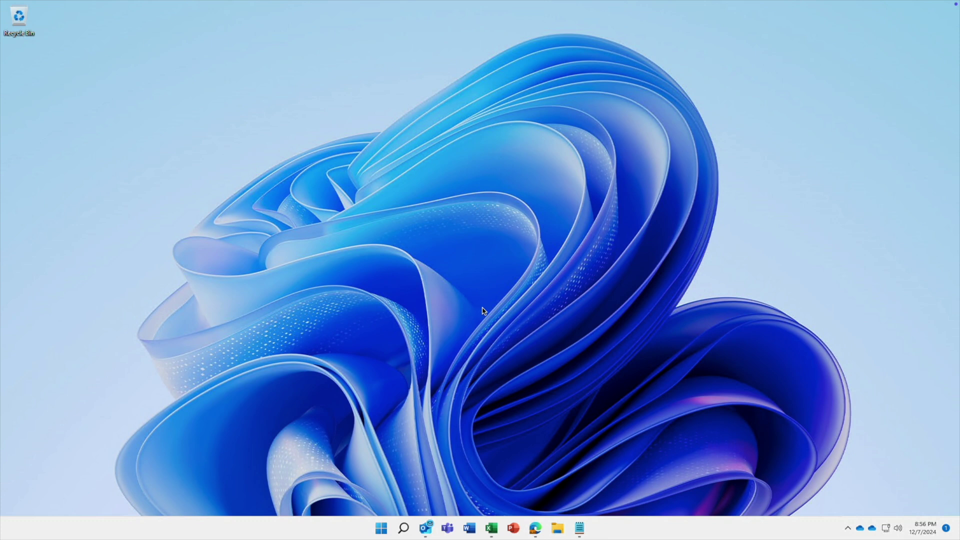
Step: Quit Windows App from its app menu to end the Cloud PC session
mouse_move(480, 2)
left_click(48, 6)
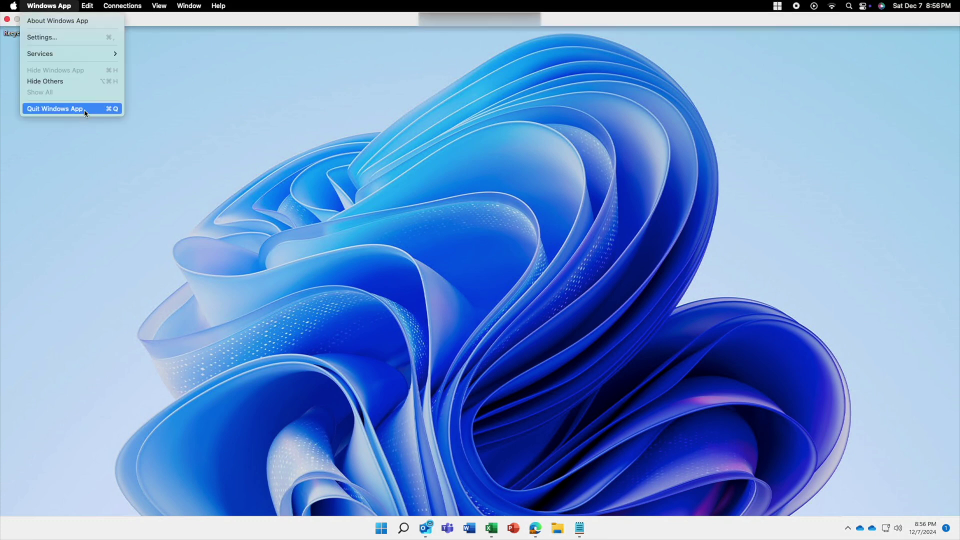
left_click(85, 109)
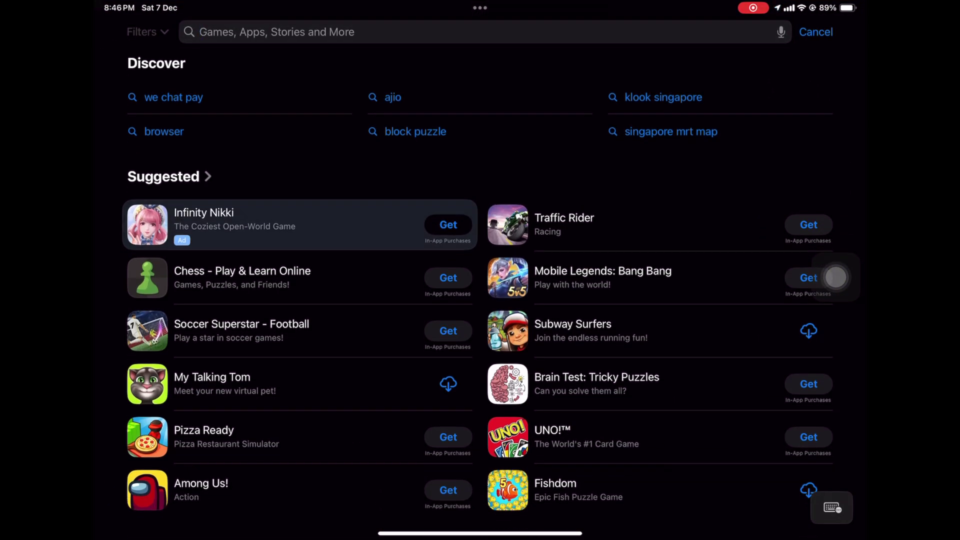
type("windows app")
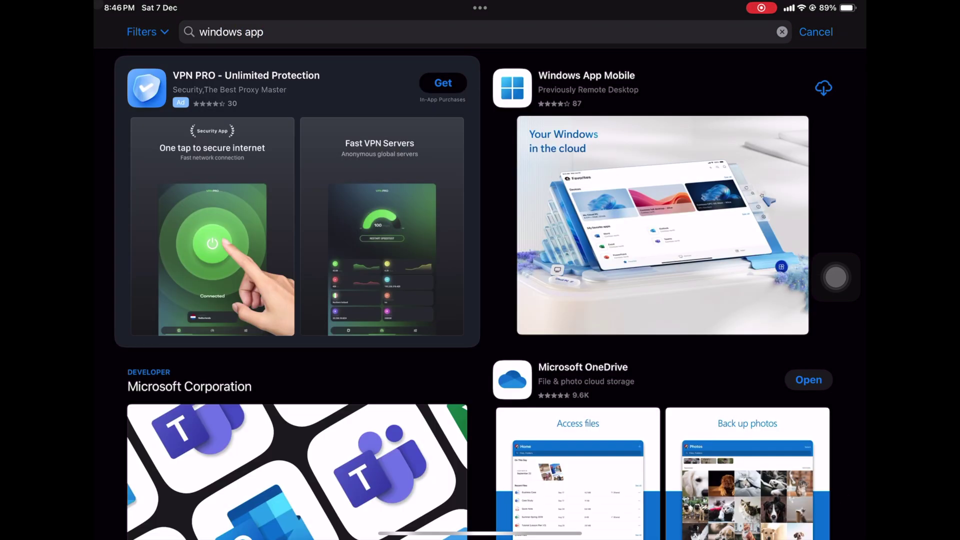
Step: Download Windows App Mobile from its App Store page and launch it
left_click(586, 83)
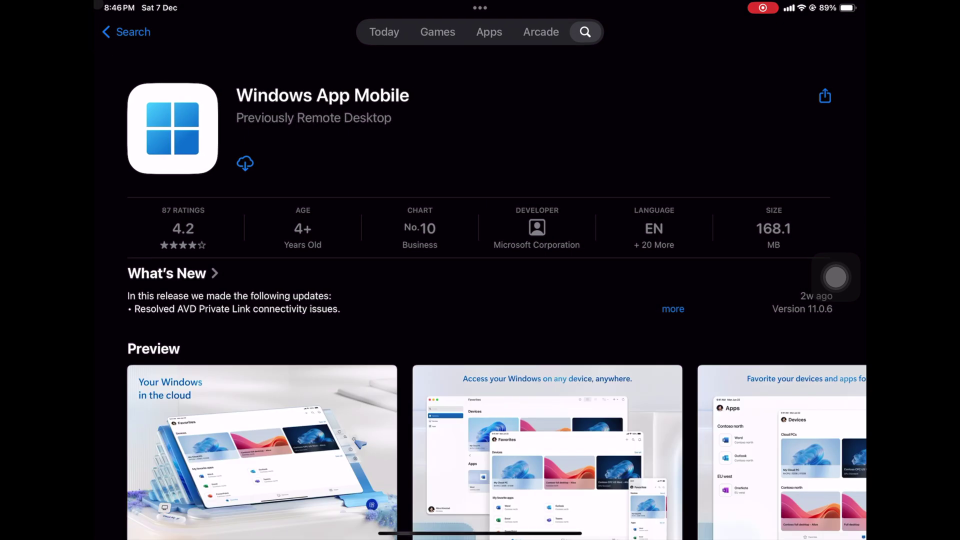
left_click(245, 163)
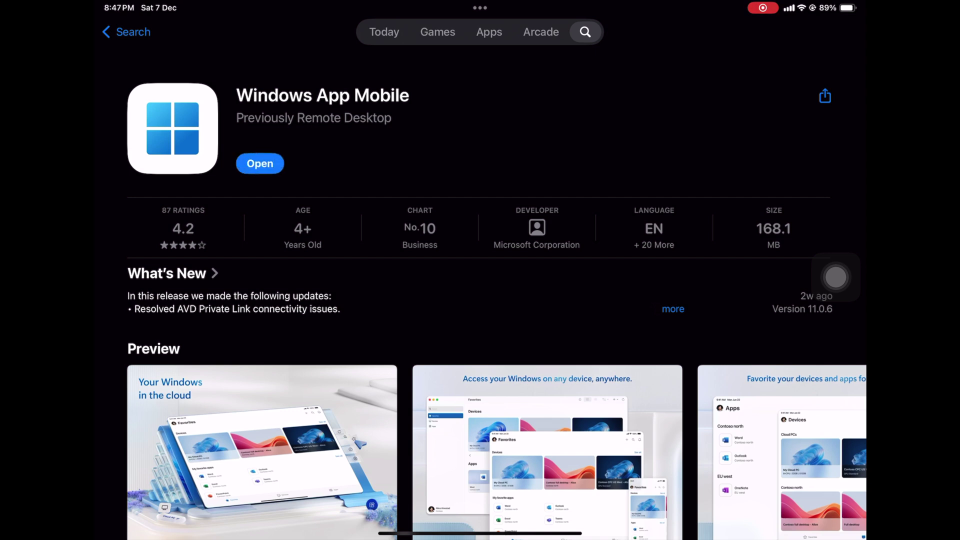
left_click(260, 163)
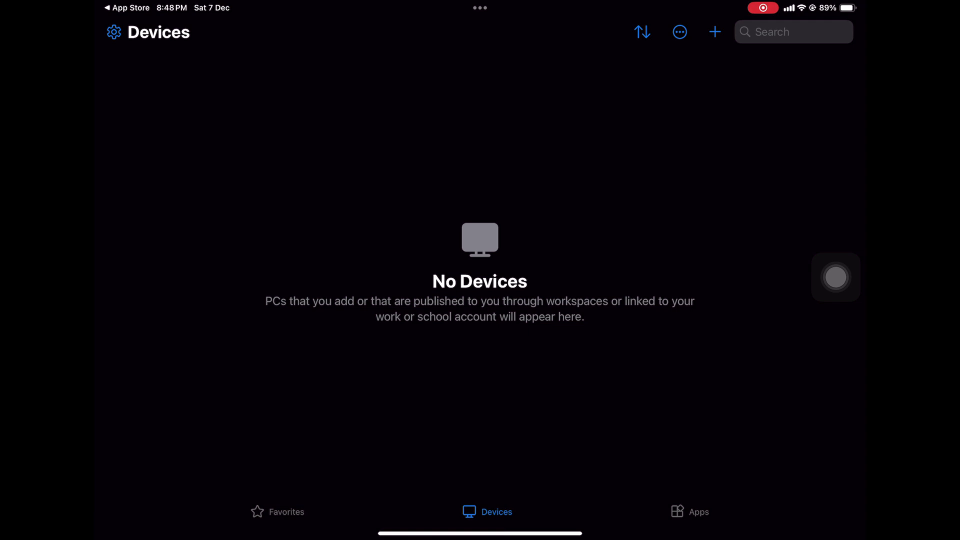
Step: Start adding a new Workspace by URL from the + menu
left_click(715, 31)
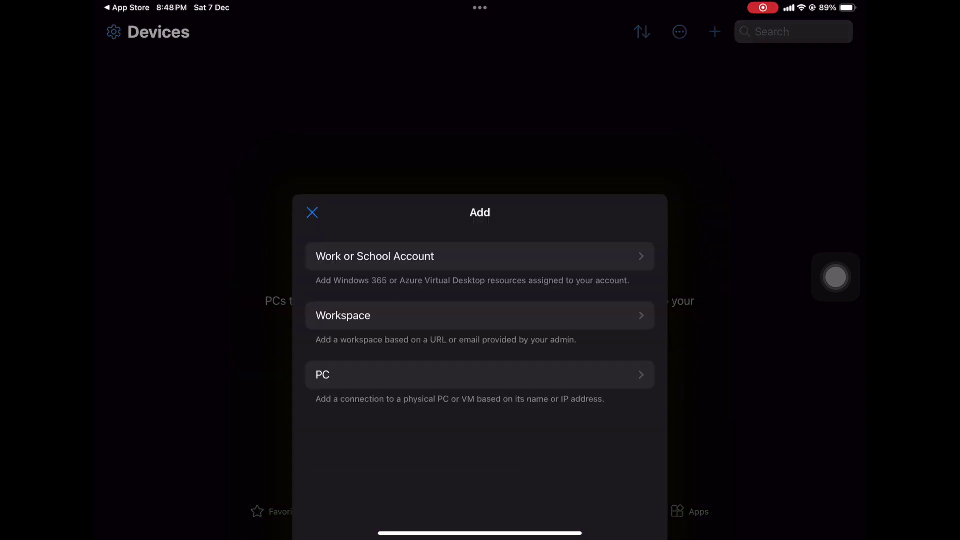
left_click(480, 183)
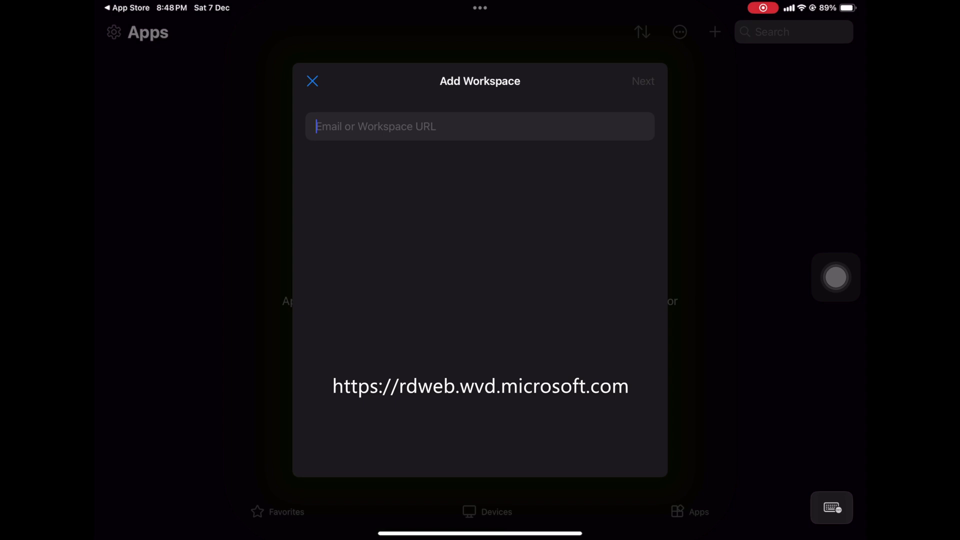
type("htt")
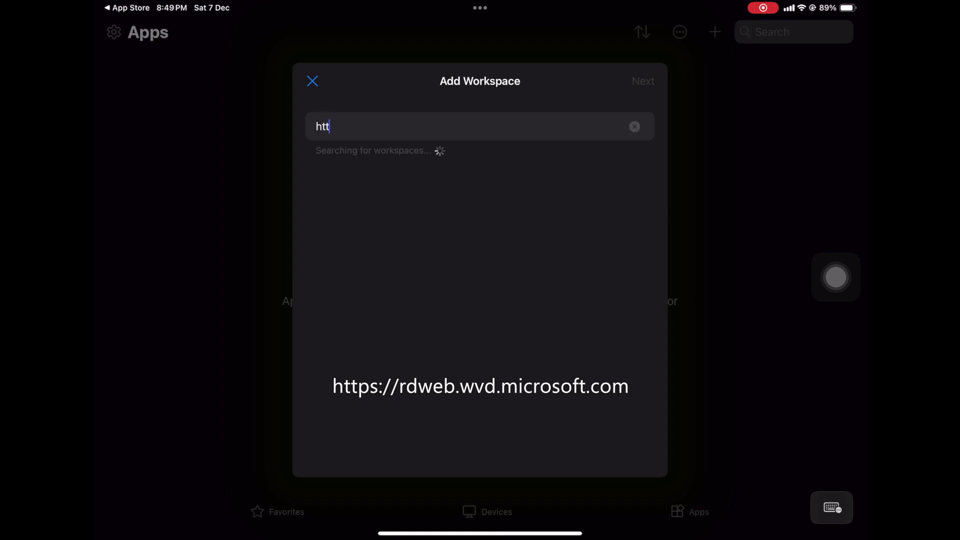
type("ps:")
type("//")
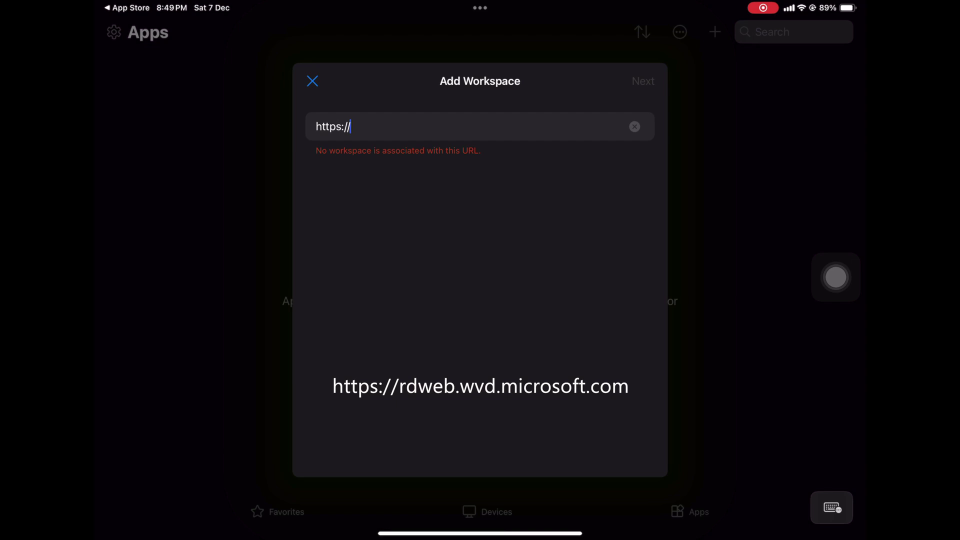
type("rdweb.w")
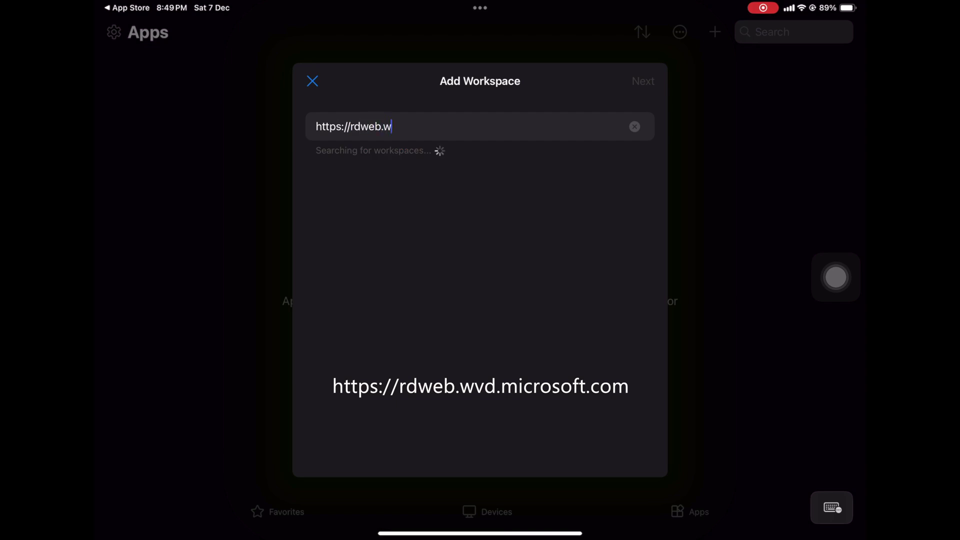
type("vd.")
type("microsoft.")
type("com")
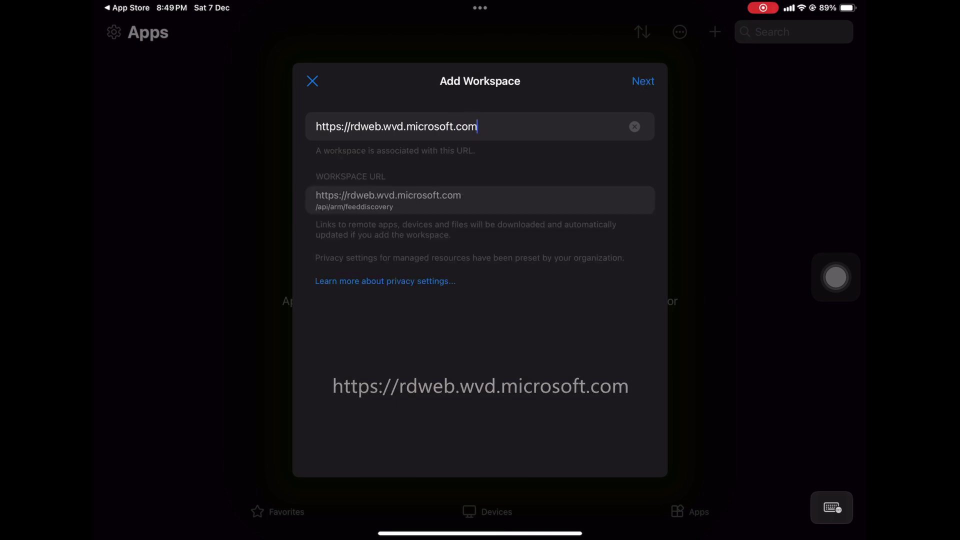
Step: Submit the rdweb.wvd.microsoft.com workspace URL to proceed to Microsoft sign-in
key("Return")
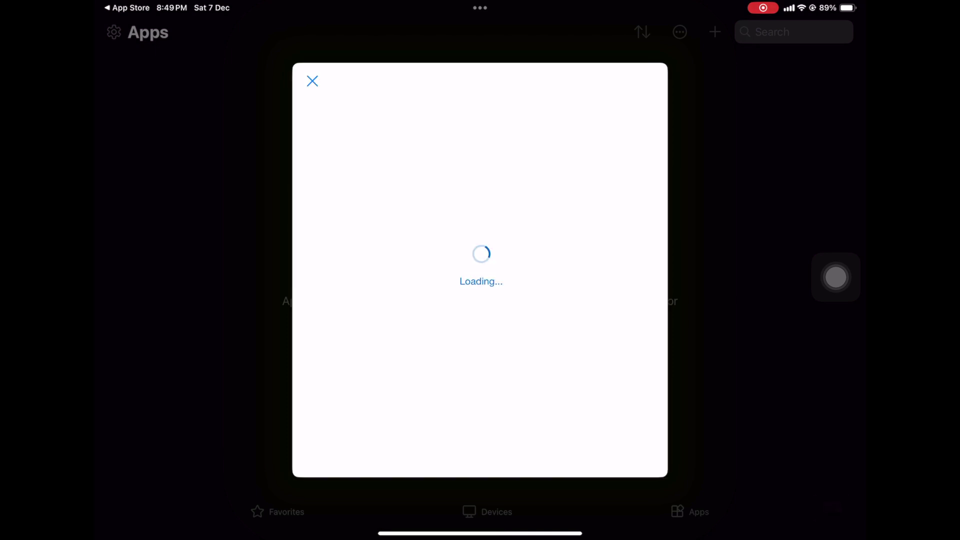
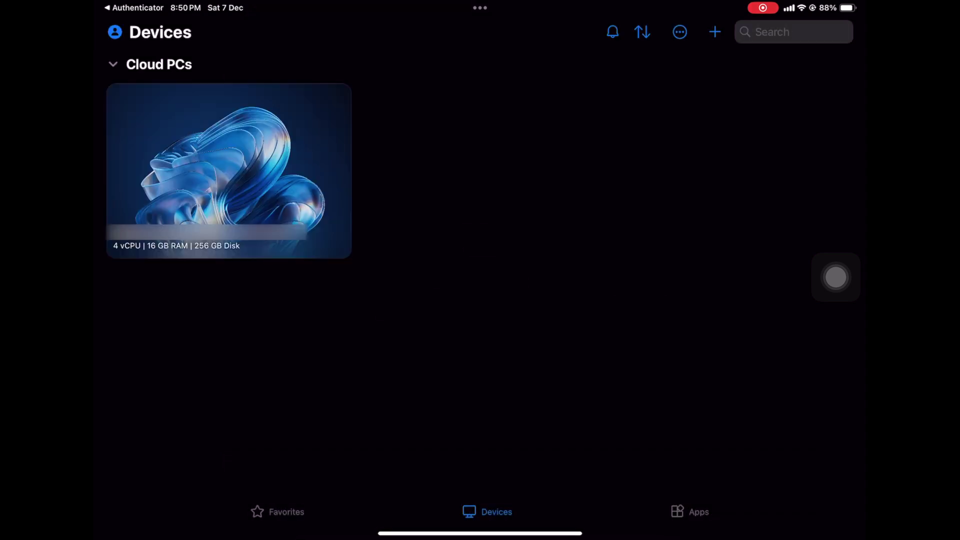
Step: Connect to the Cloud PC and reveal the session's connection bar menu
left_click(229, 171)
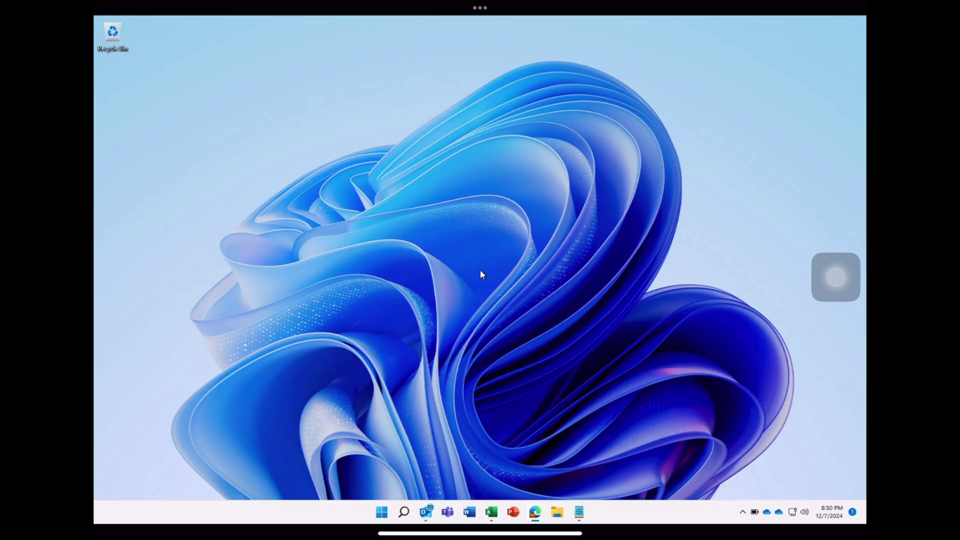
left_click(836, 277)
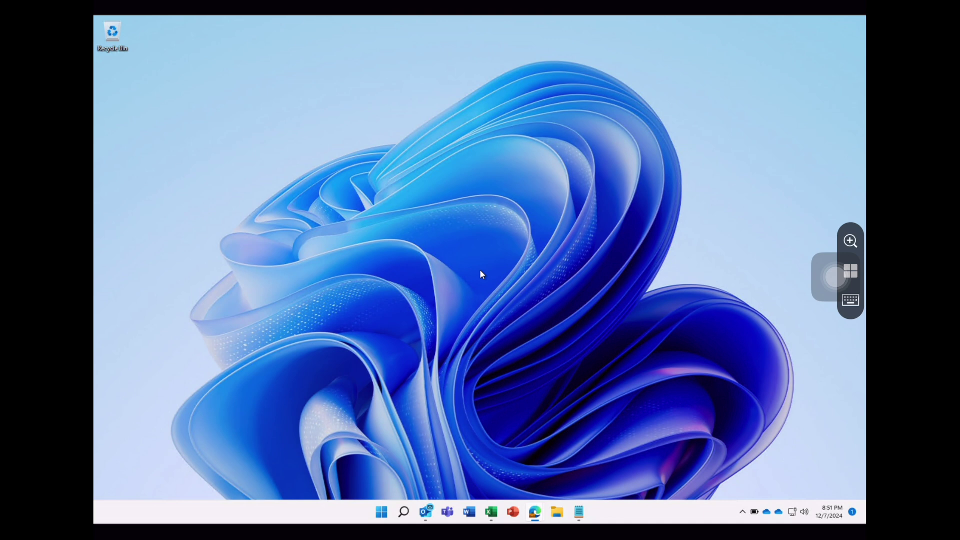